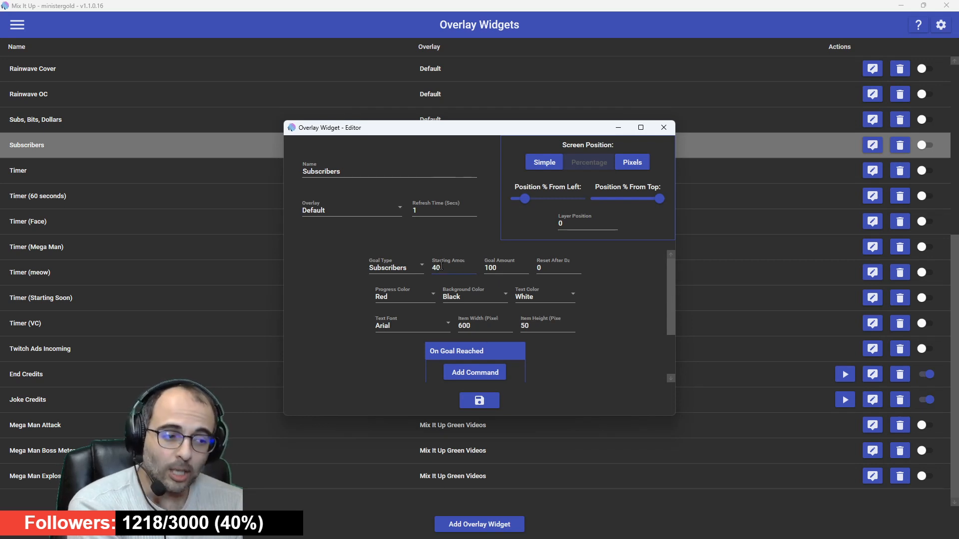
pyautogui.click(401, 266)
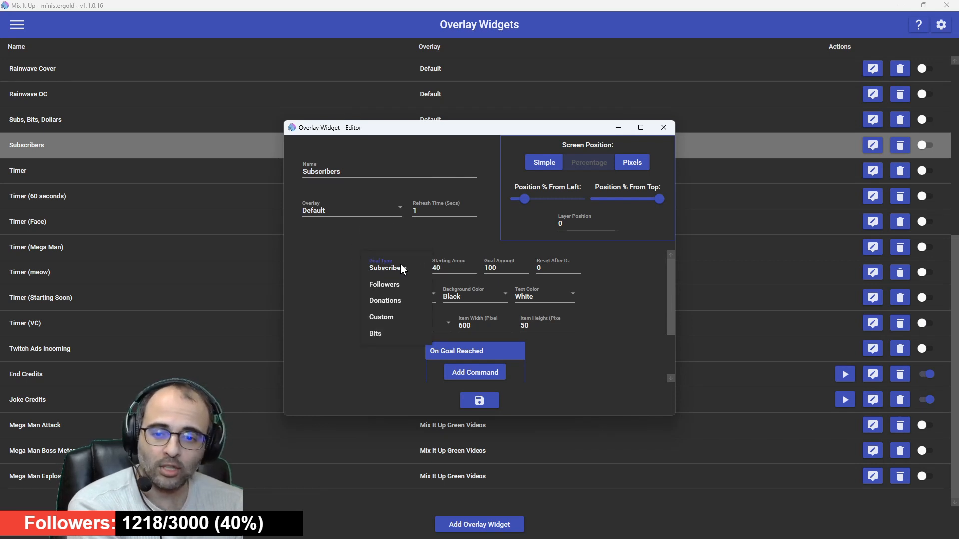
pyautogui.click(351, 274)
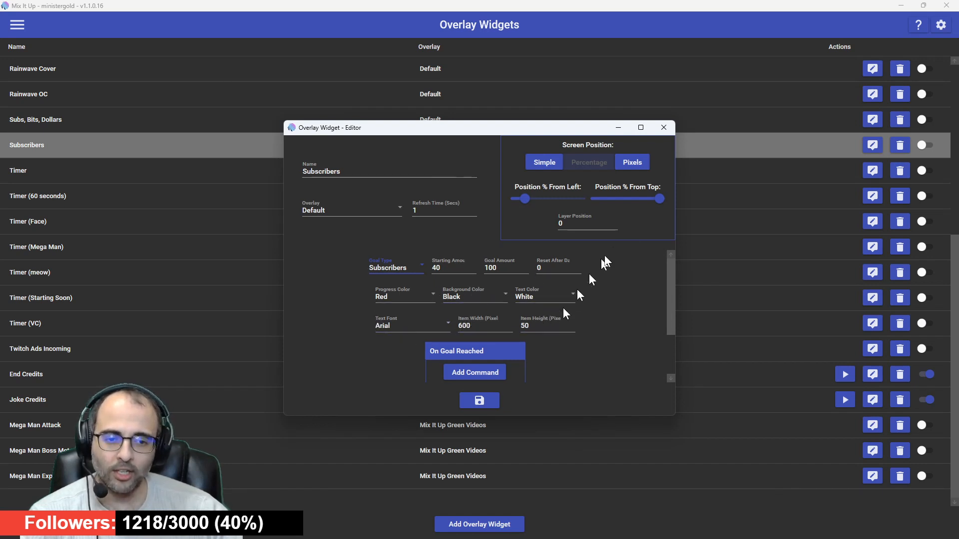
pyautogui.click(526, 199)
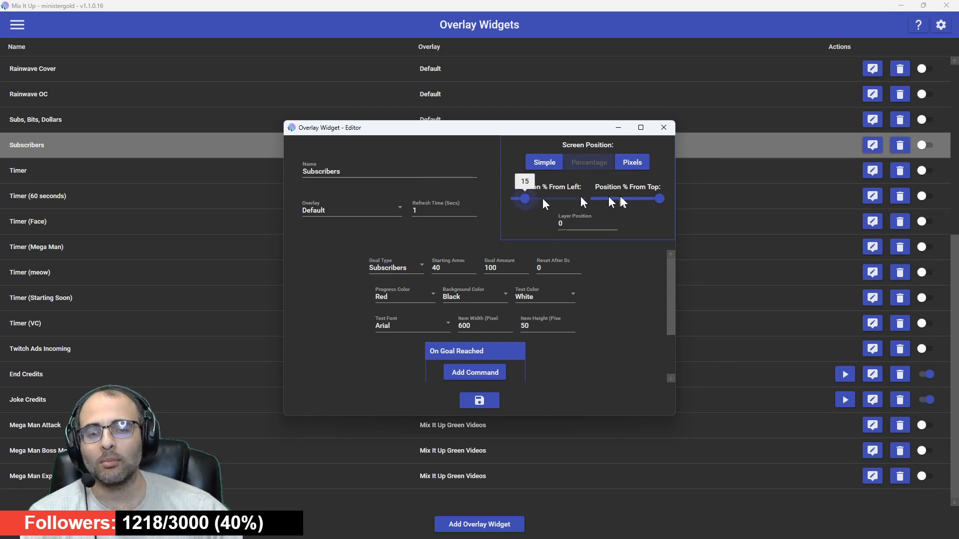
# - Copy the entire HTML style code of the Subscribers goal widget
pyautogui.scroll(-2, 466, 370)
pyautogui.click(445, 365)
pyautogui.moveTo(614, 366); pyautogui.dragTo(687, 368)
pyautogui.click(575, 366)
pyautogui.hotkey('ctrl', 'a')
pyautogui.hotkey('ctrl', 'c')
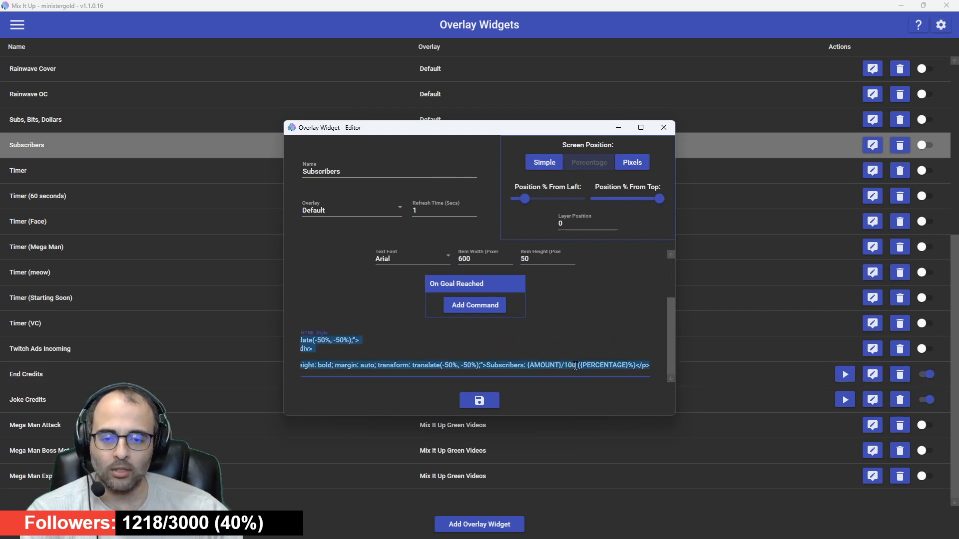
# - Switch to Notepad and replace all of its text with the copied Subscribers HTML code
pyautogui.hotkey('alt', 'Tab')
pyautogui.hotkey('alt', 'Tab')
pyautogui.press('Tab')
pyautogui.hotkey('ctrl', 'a')
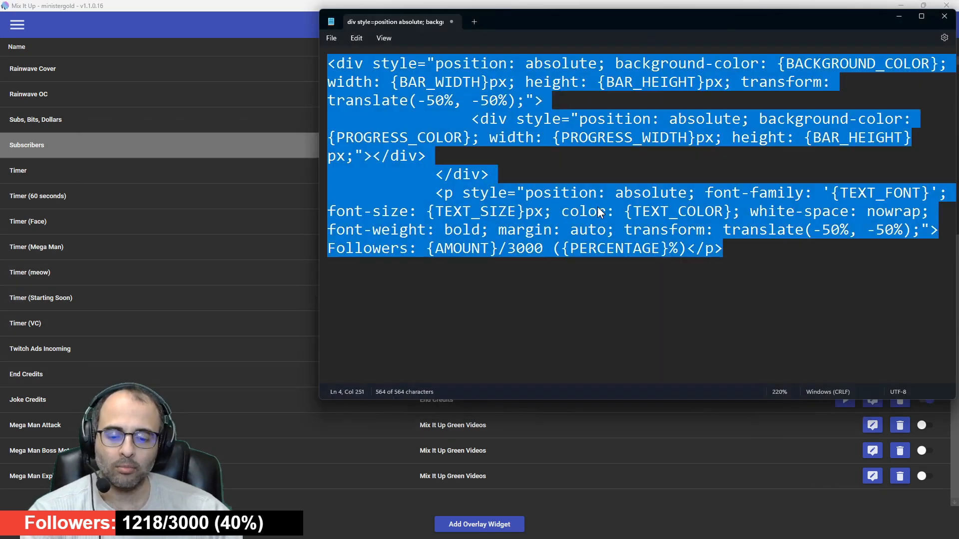
pyautogui.hotkey('ctrl', 'v')
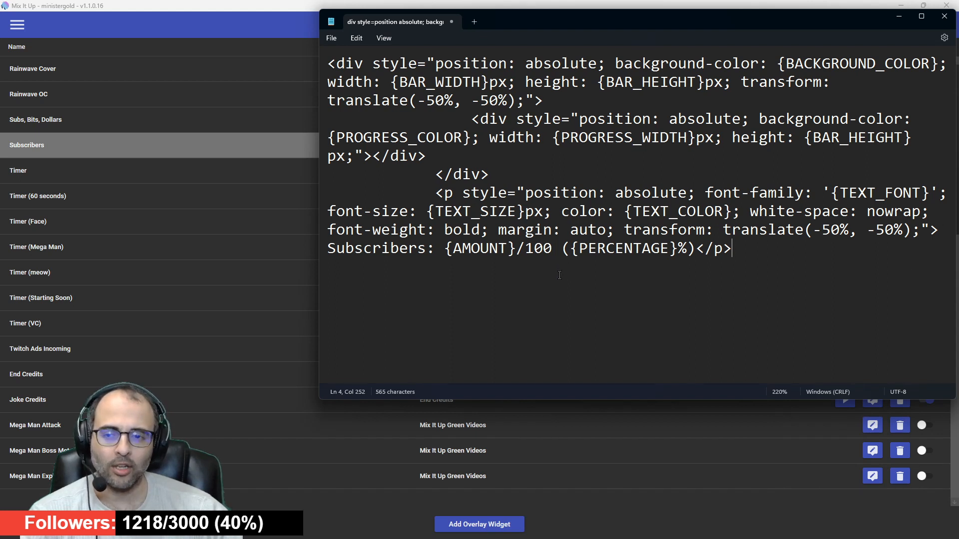
# - Switch back to Mix It Up, go to Events and open the Twitch Channel Subscribed command for editing
pyautogui.click(146, 23)
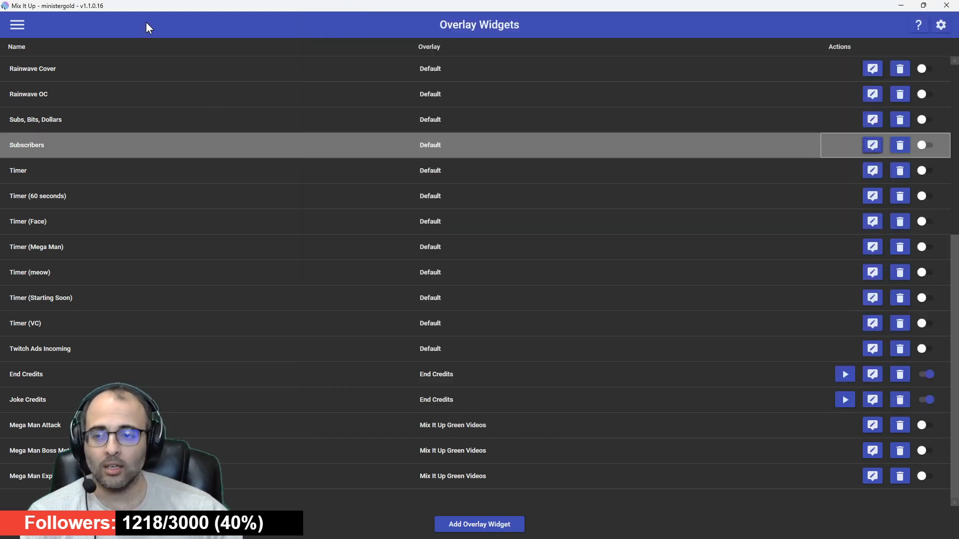
pyautogui.click(18, 25)
pyautogui.click(47, 127)
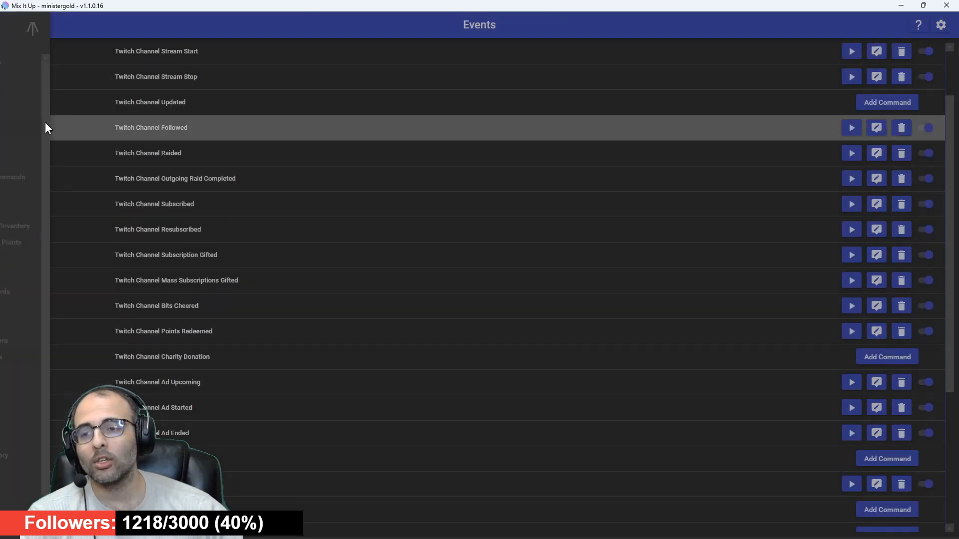
pyautogui.click(239, 130)
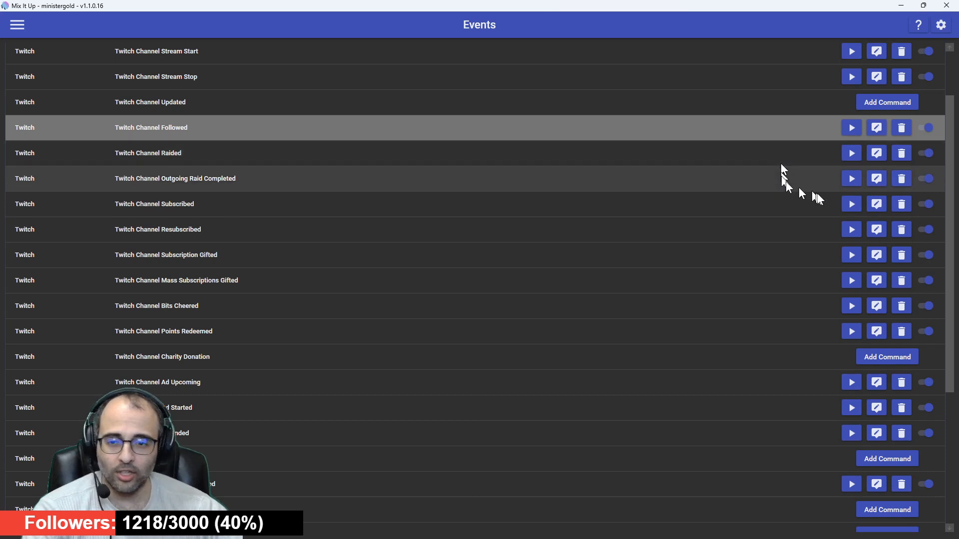
pyautogui.click(877, 203)
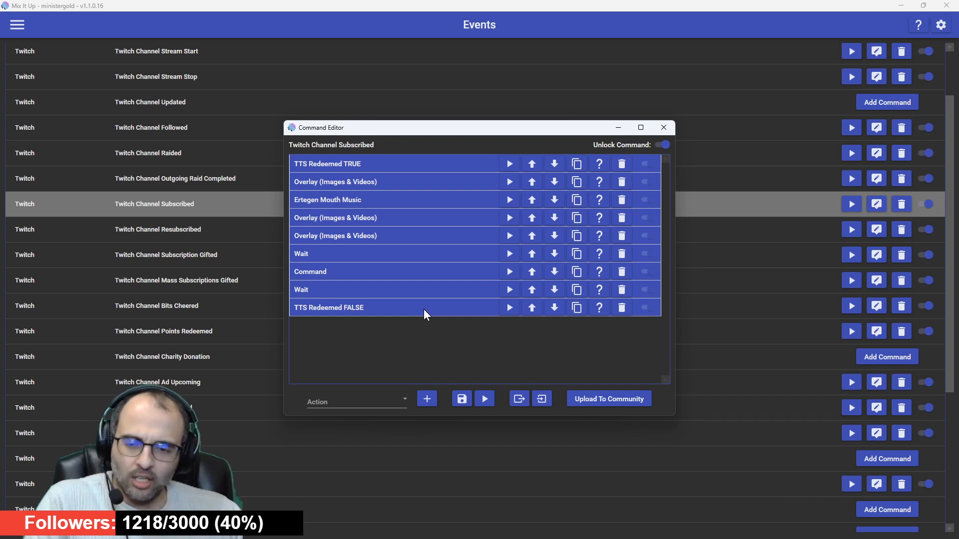
# - Add a Command action to the end of the Twitch Channel Subscribed command
pyautogui.click(371, 406)
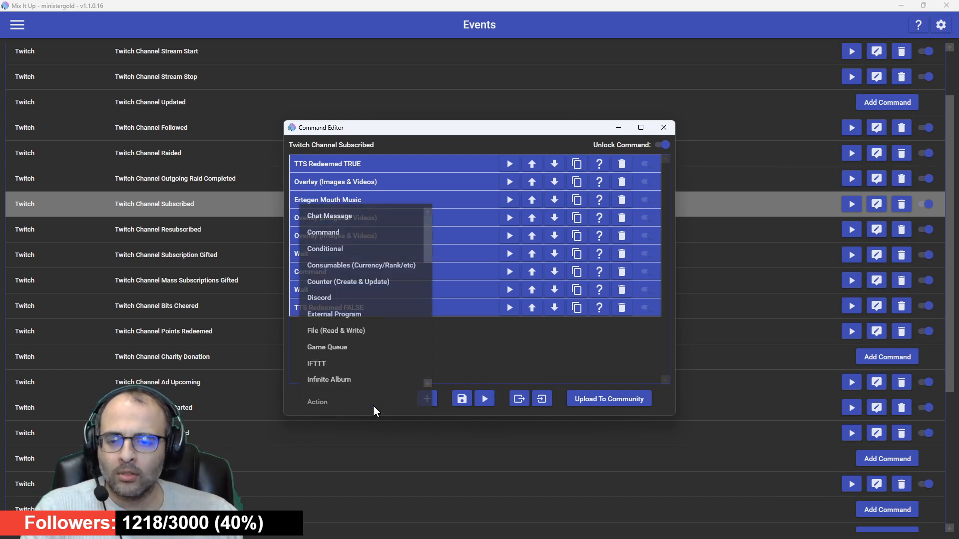
pyautogui.click(341, 237)
pyautogui.click(427, 399)
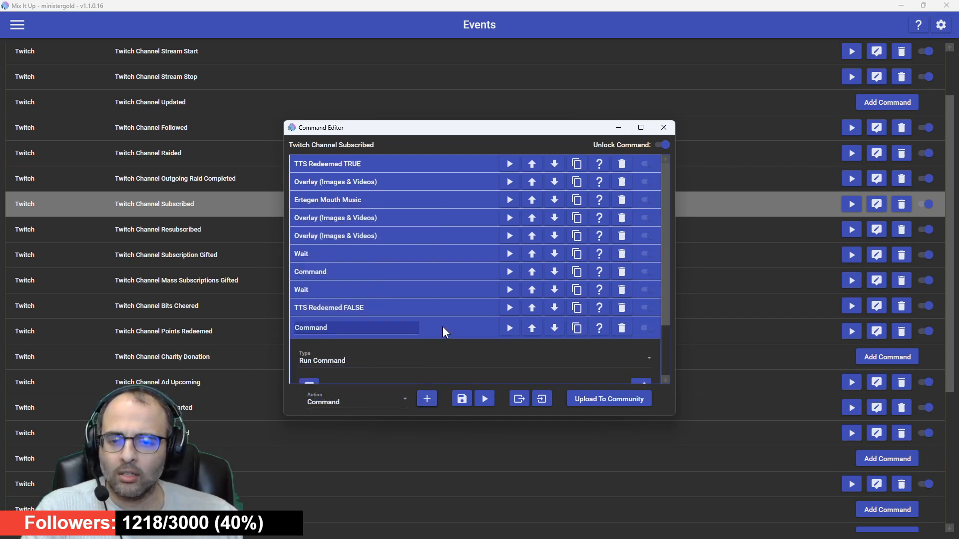
# - Set the new action in Twitch Channel Subscribed to run the Chat command refreshsubgoal
pyautogui.click(376, 343)
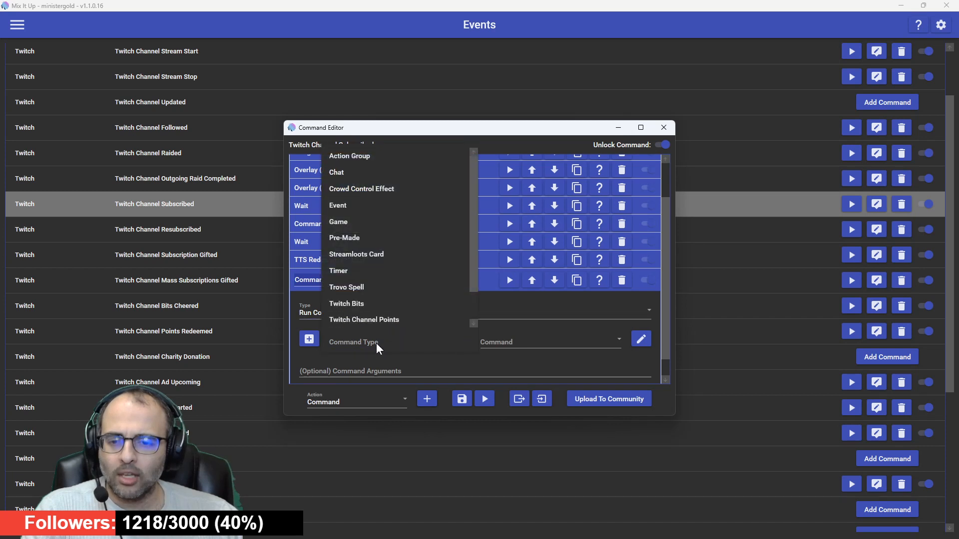
pyautogui.scroll(-1, 352, 201)
pyautogui.scroll(1, 358, 203)
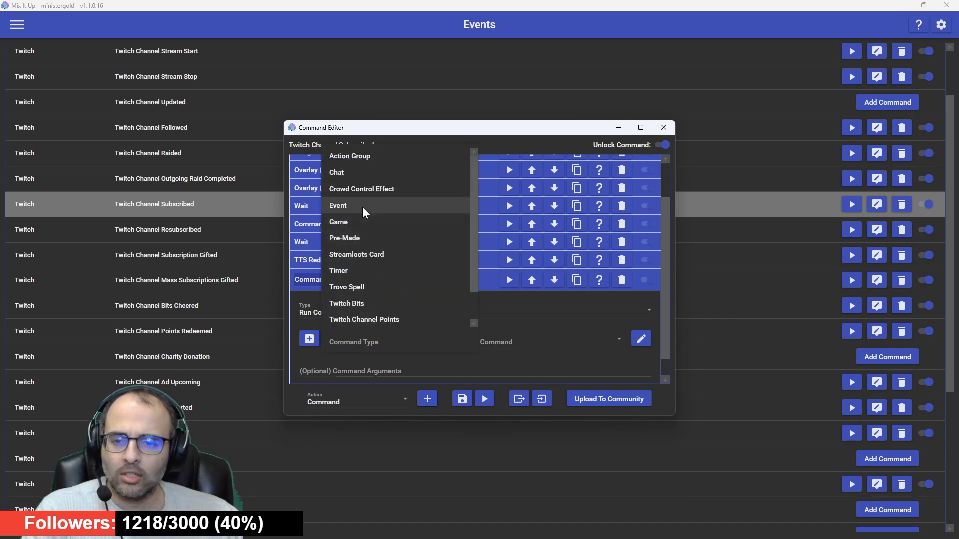
pyautogui.click(360, 172)
pyautogui.click(510, 343)
pyautogui.write('msh')
pyautogui.click(510, 343)
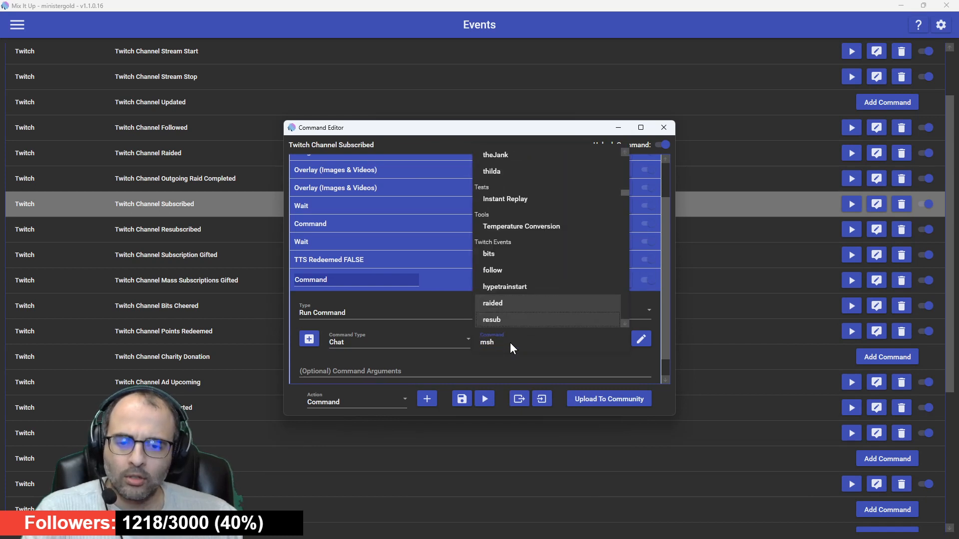
pyautogui.click(511, 320)
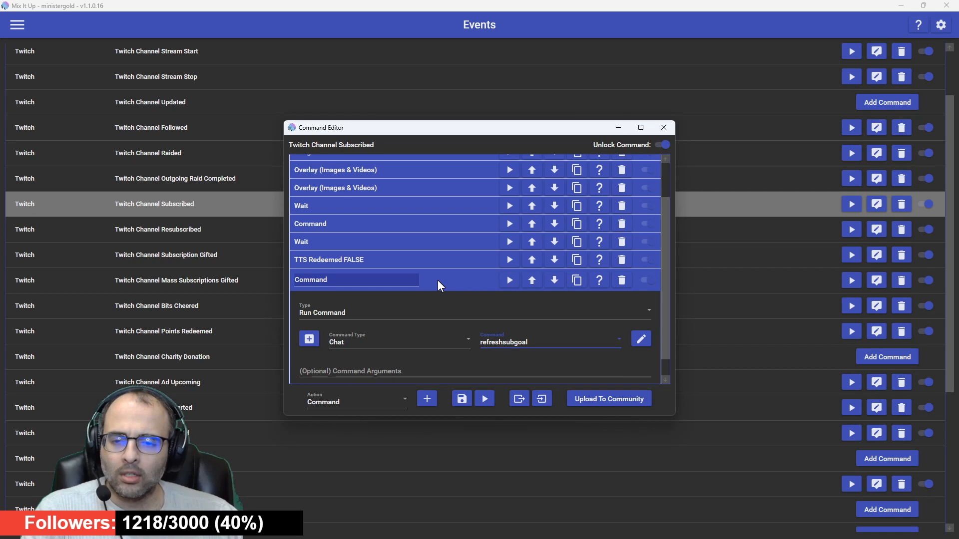
# - Rename the new action "Refresh Sub Goal Bar" and save the Twitch Channel Subscribed command
pyautogui.doubleClick(320, 280)
pyautogui.write('Refresh Sub Goal Bar')
pyautogui.click(460, 395)
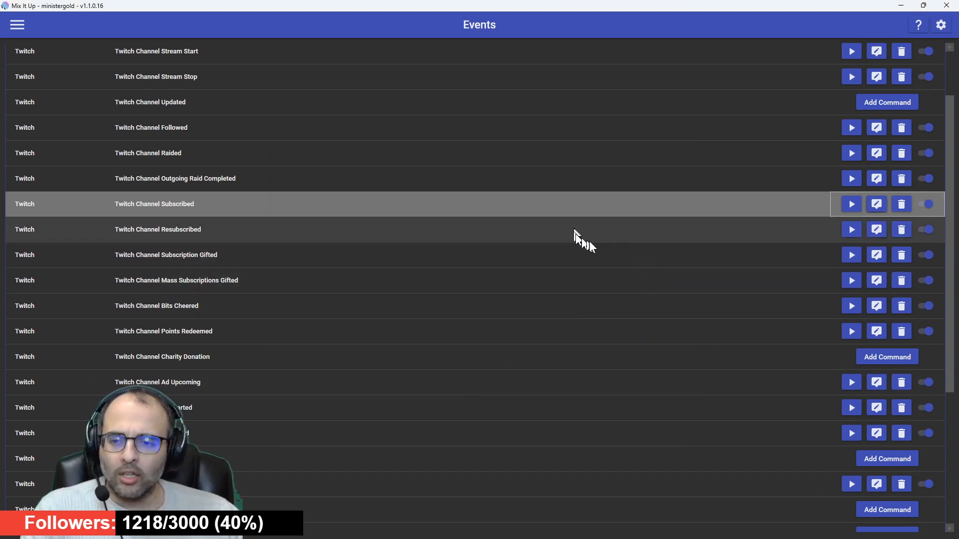
# - Open the Twitch Channel Subscription Gifted command for editing and add a Command action at its end
pyautogui.click(878, 256)
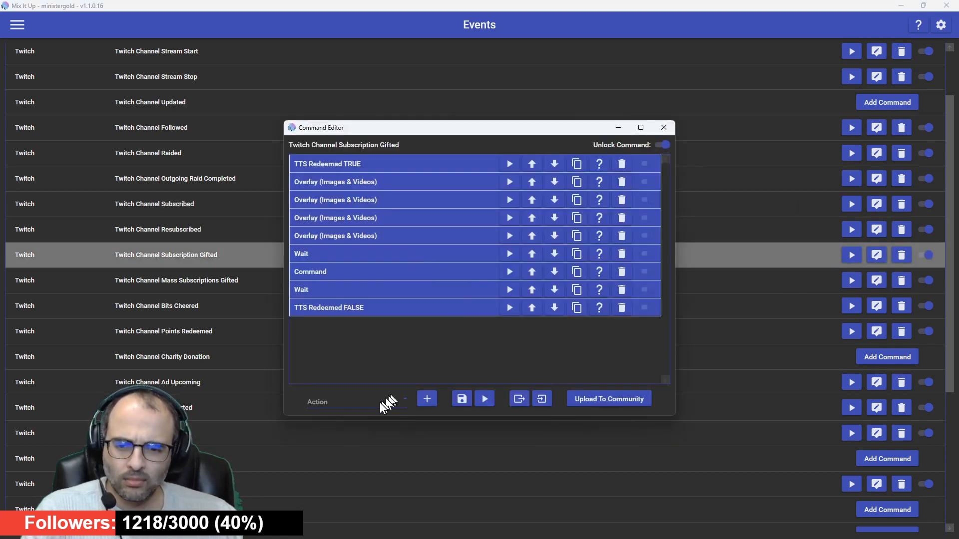
pyautogui.click(380, 403)
pyautogui.scroll(-2, 347, 374)
pyautogui.scroll(2, 341, 355)
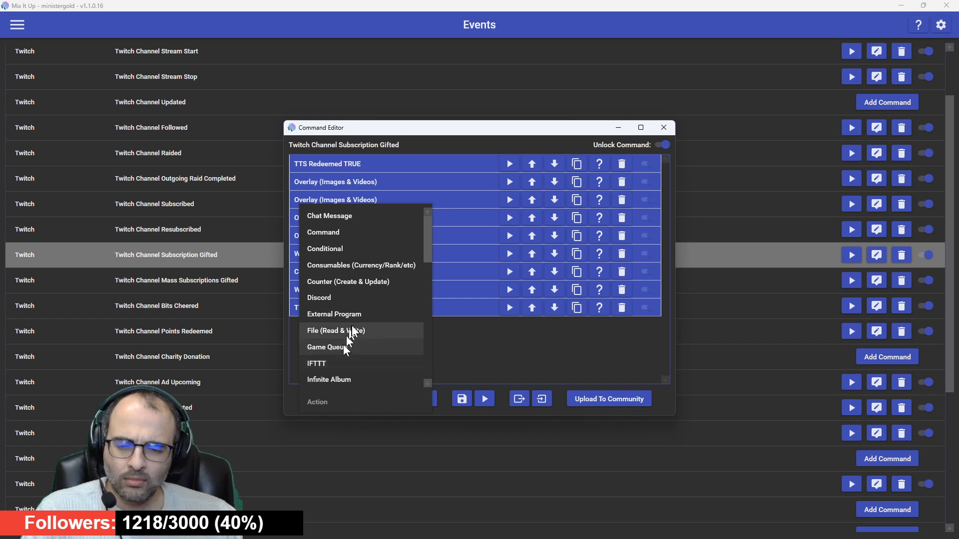
pyautogui.scroll(-6, 352, 326)
pyautogui.scroll(-3, 351, 327)
pyautogui.scroll(9, 349, 328)
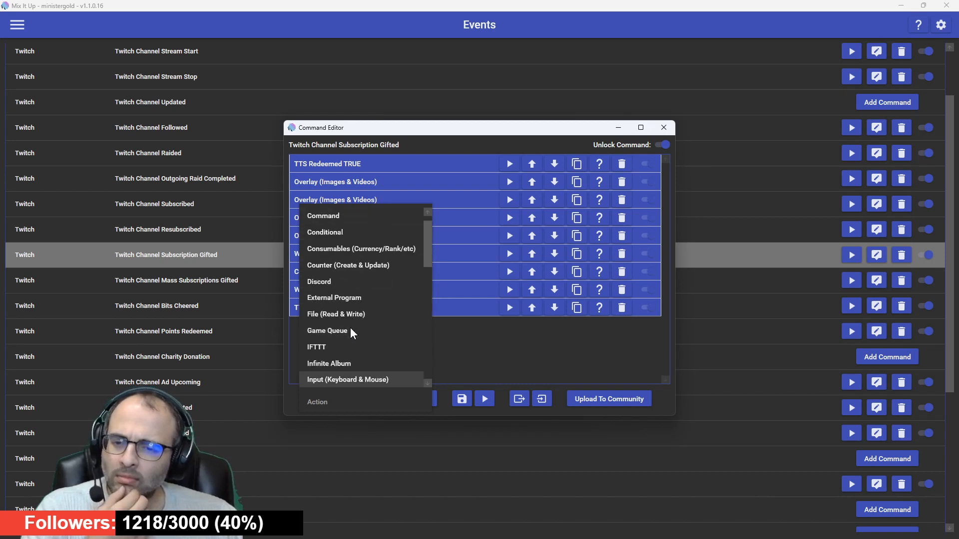
pyautogui.click(346, 219)
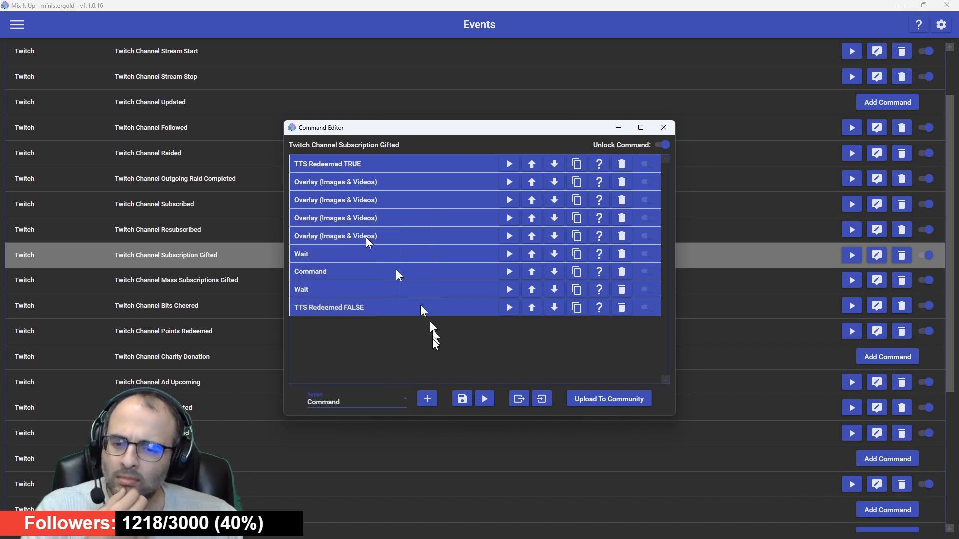
pyautogui.click(427, 398)
# - Set the new action in Twitch Channel Subscription Gifted to run the Chat command refreshsubgoal
pyautogui.scroll(-3, 388, 322)
pyautogui.click(348, 290)
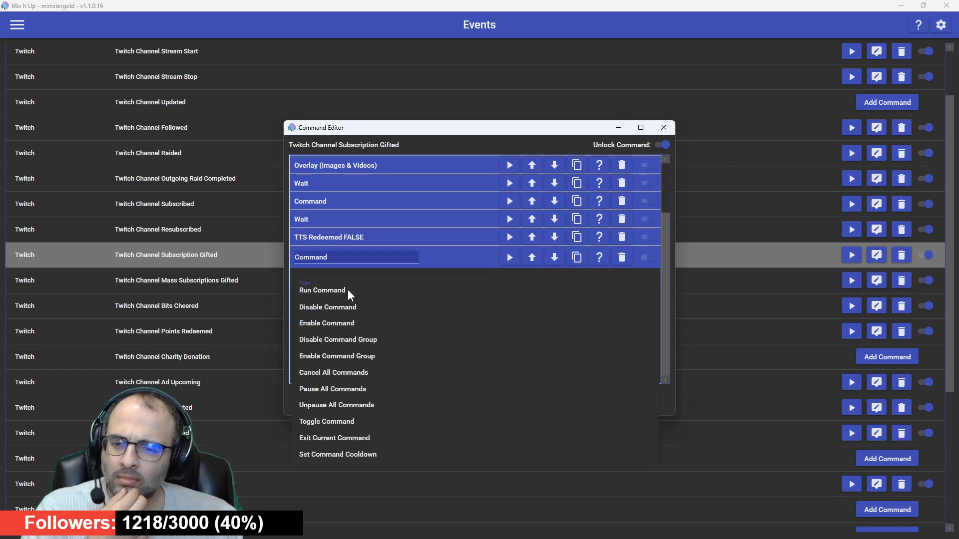
pyautogui.click(374, 321)
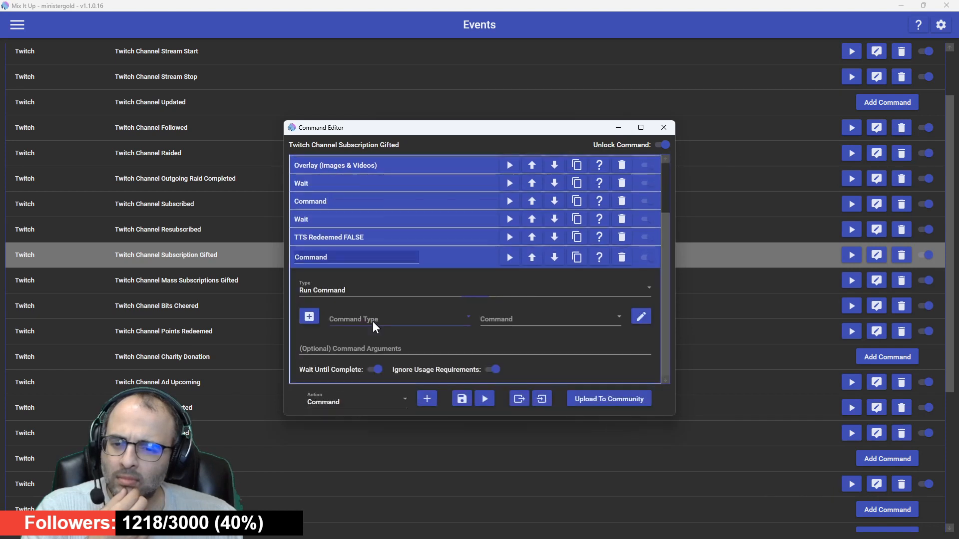
pyautogui.click(369, 324)
pyautogui.click(358, 352)
pyautogui.click(502, 317)
pyautogui.write('msh')
pyautogui.scroll(-10, 501, 316)
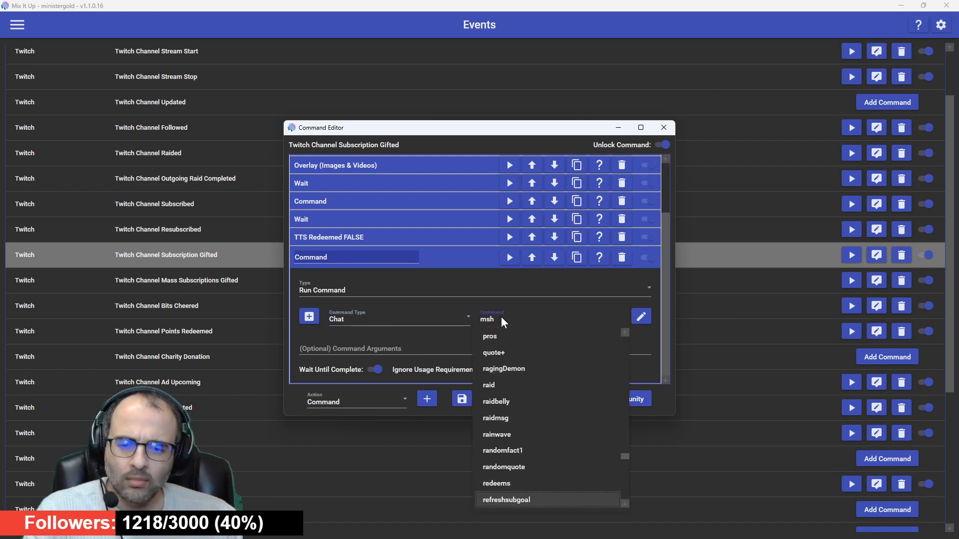
pyautogui.click(497, 500)
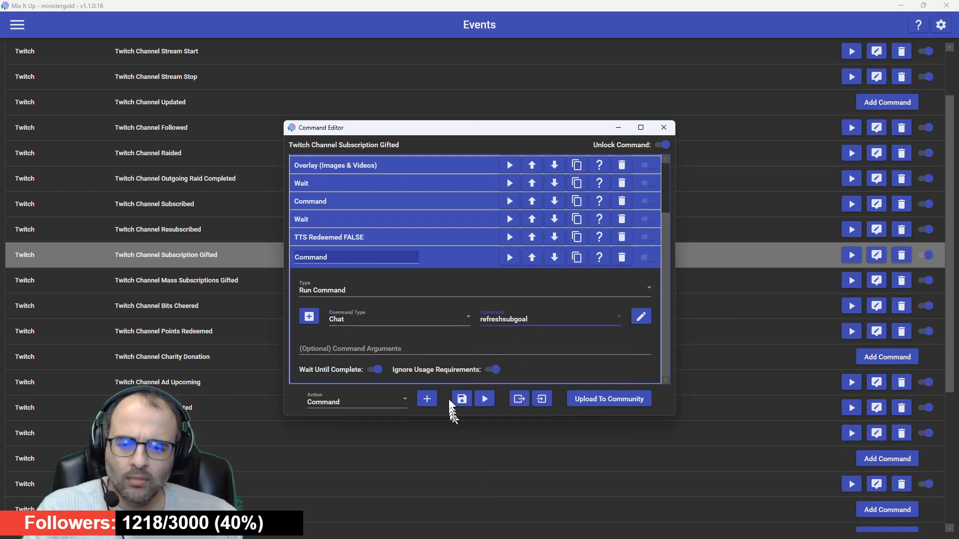
# - Rename the new action "Refresh Sub Goal Bar" and save the Twitch Channel Subscription Gifted command
pyautogui.click(375, 259)
pyautogui.hotkey('ctrl', 'a')
pyautogui.write('Refre')
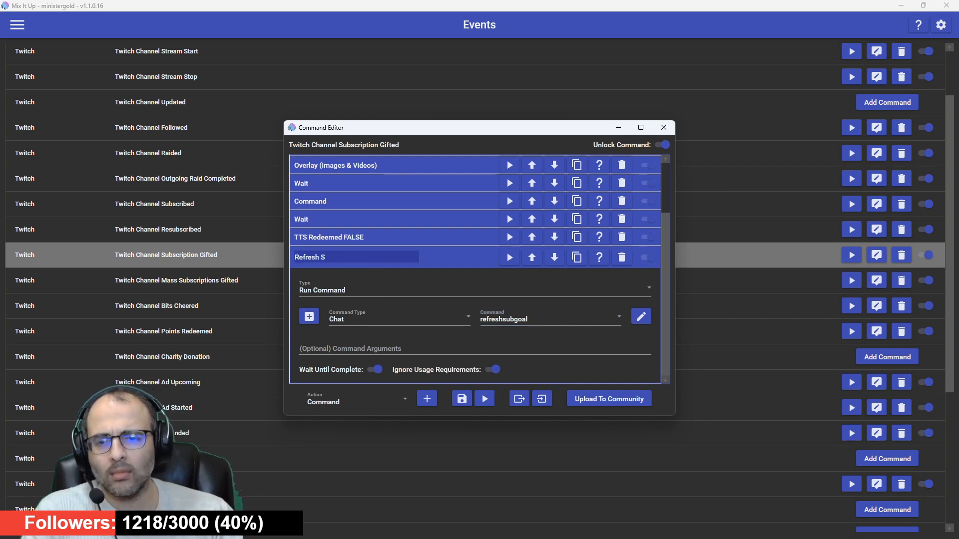
pyautogui.write('sh Sub Goal Bar')
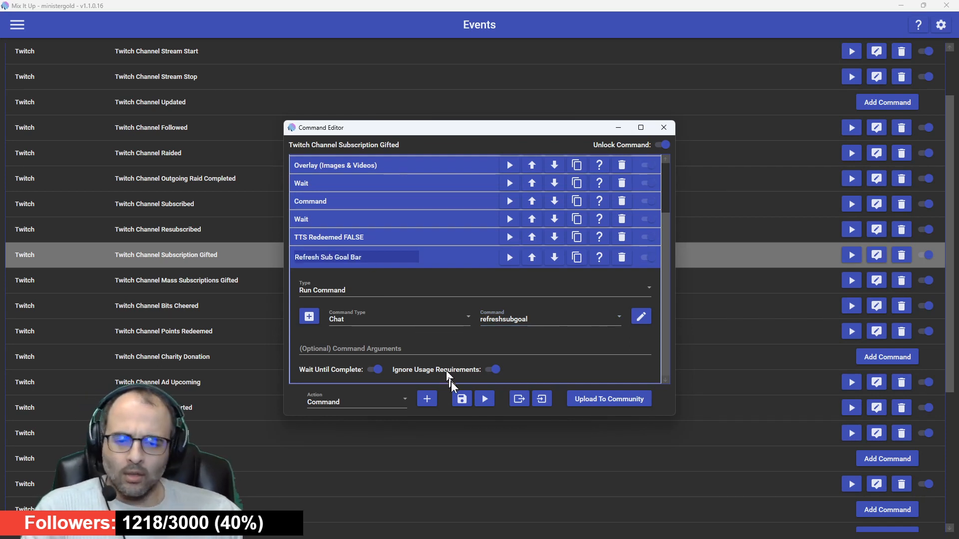
pyautogui.click(461, 399)
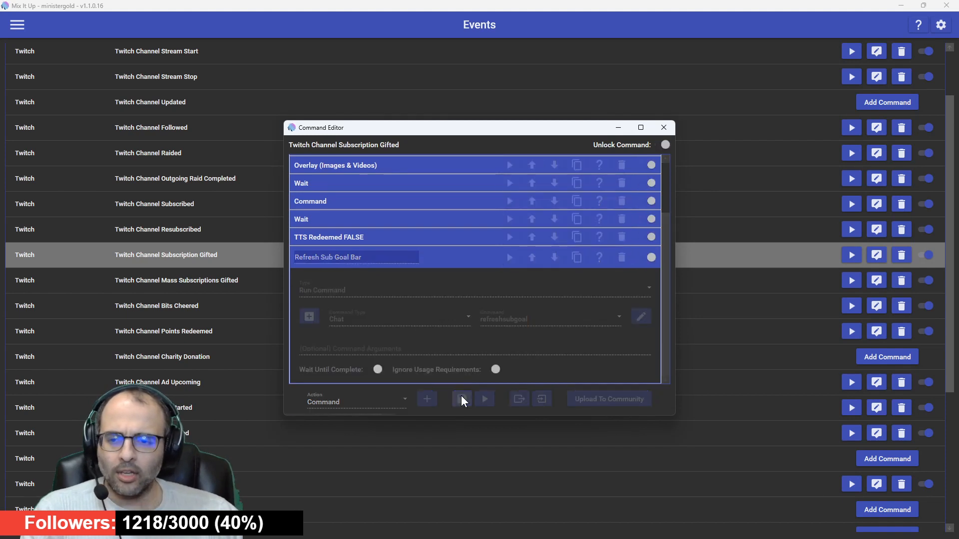
# - Open the Twitch Channel Mass Subscriptions Gifted command for editing and add a Command action after the Conditional
pyautogui.click(876, 281)
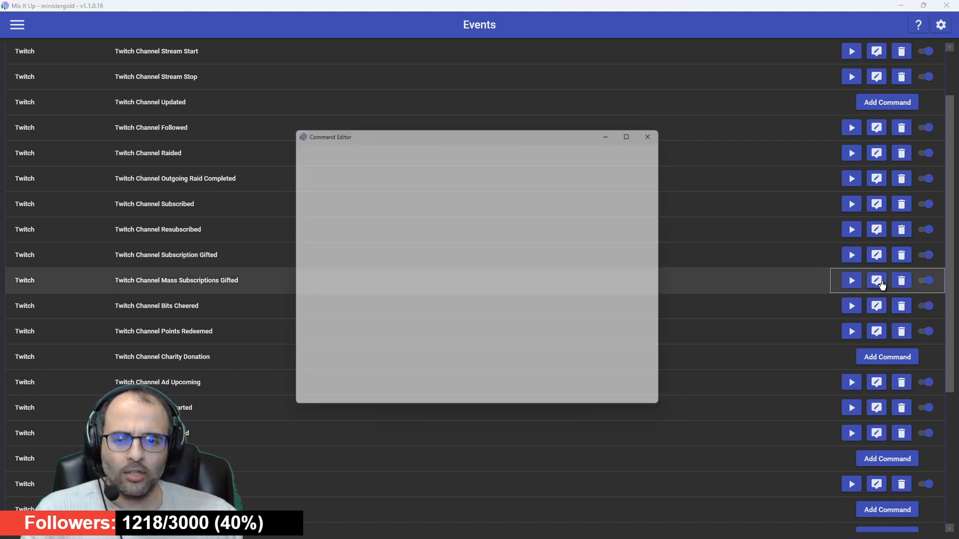
pyautogui.click(335, 401)
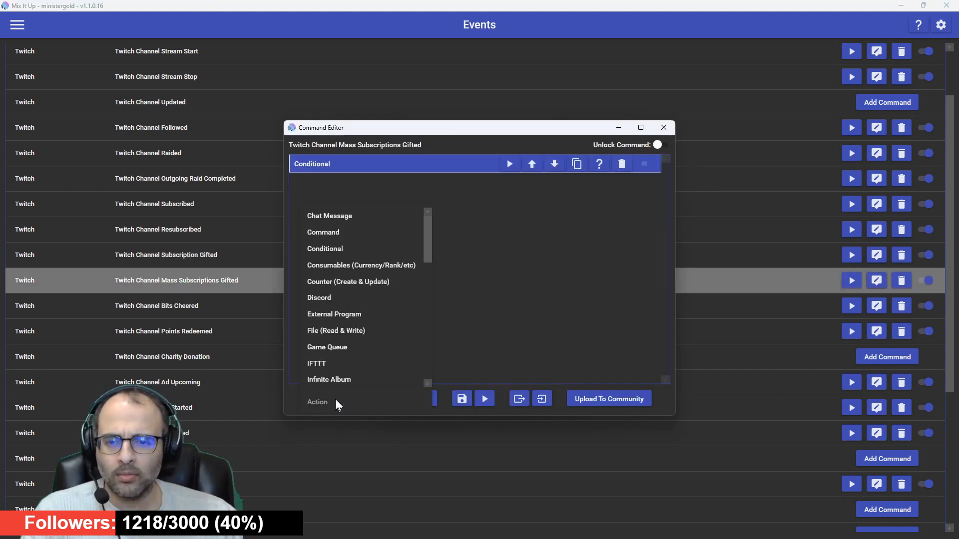
pyautogui.scroll(-1, 341, 280)
pyautogui.scroll(1, 347, 261)
pyautogui.click(343, 237)
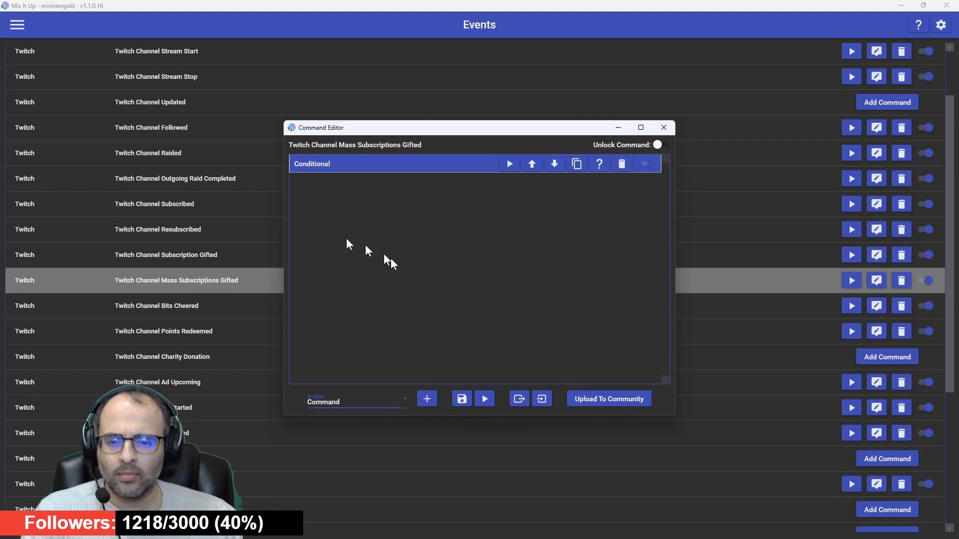
pyautogui.click(430, 400)
# - Set the new action in Twitch Channel Mass Subscriptions Gifted to run the Chat command refreshsubgoal
pyautogui.click(349, 244)
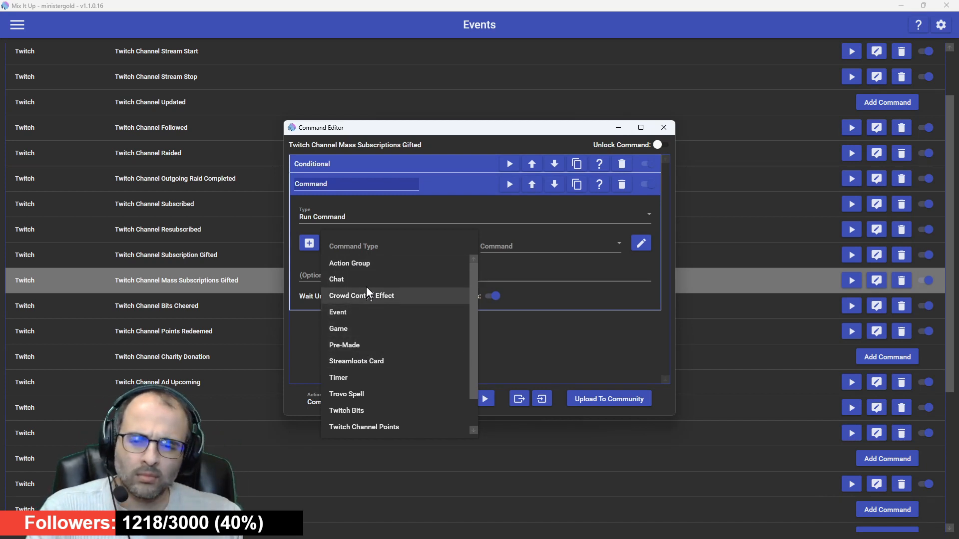
pyautogui.click(350, 279)
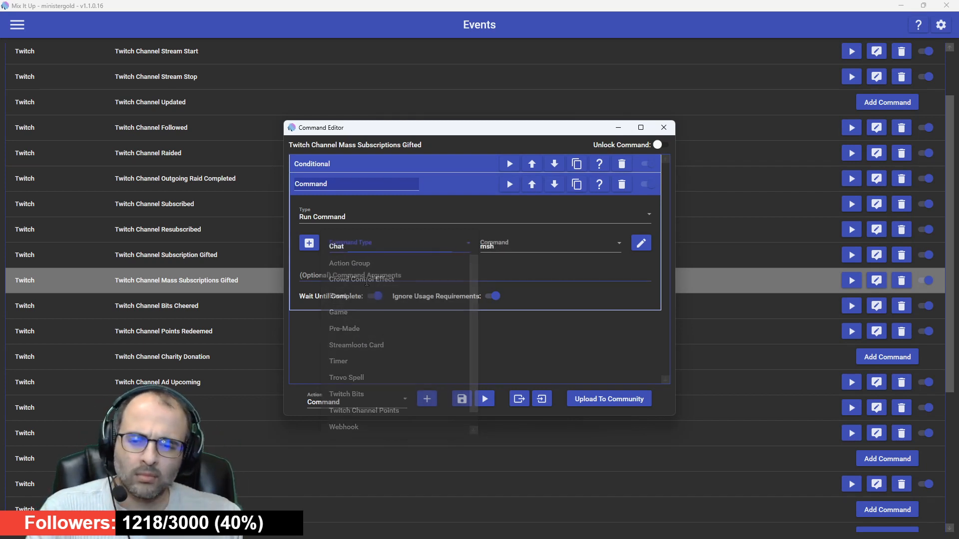
pyautogui.click(511, 244)
pyautogui.click(495, 427)
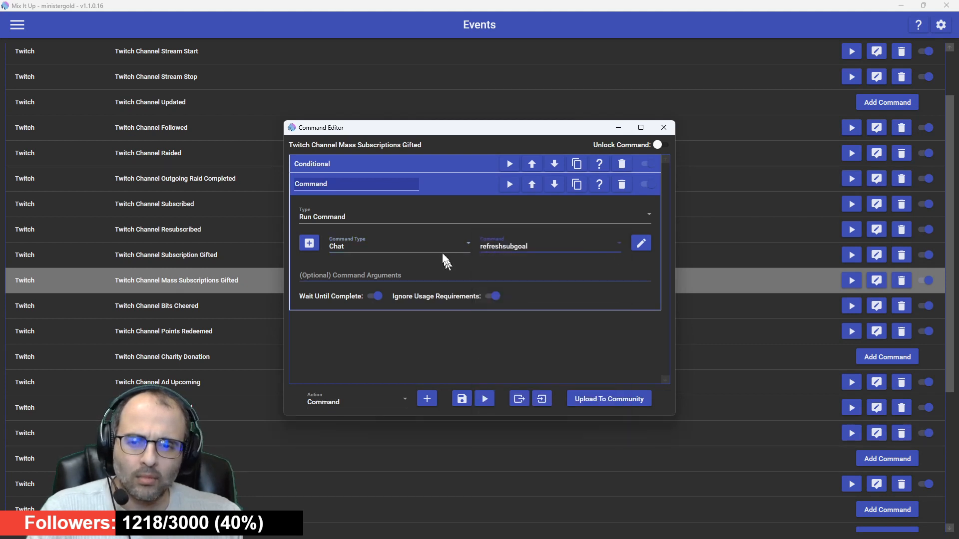
# - Rename the new action "Refresh Sub Goal Bar" and save the Twitch Channel Mass Subscriptions Gifted command
pyautogui.click(380, 188)
pyautogui.click(379, 187)
pyautogui.doubleClick(380, 188)
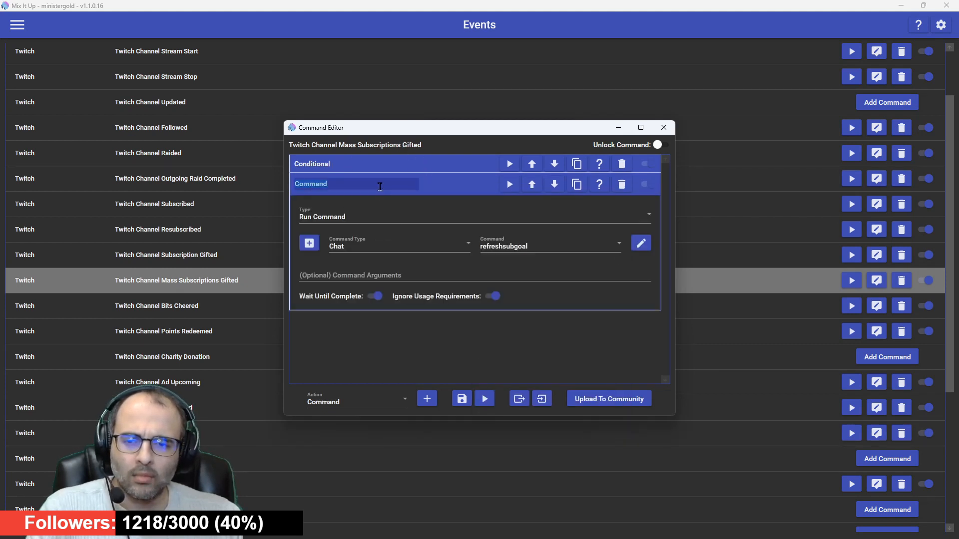
pyautogui.write('Refresh Sub Goal Bar')
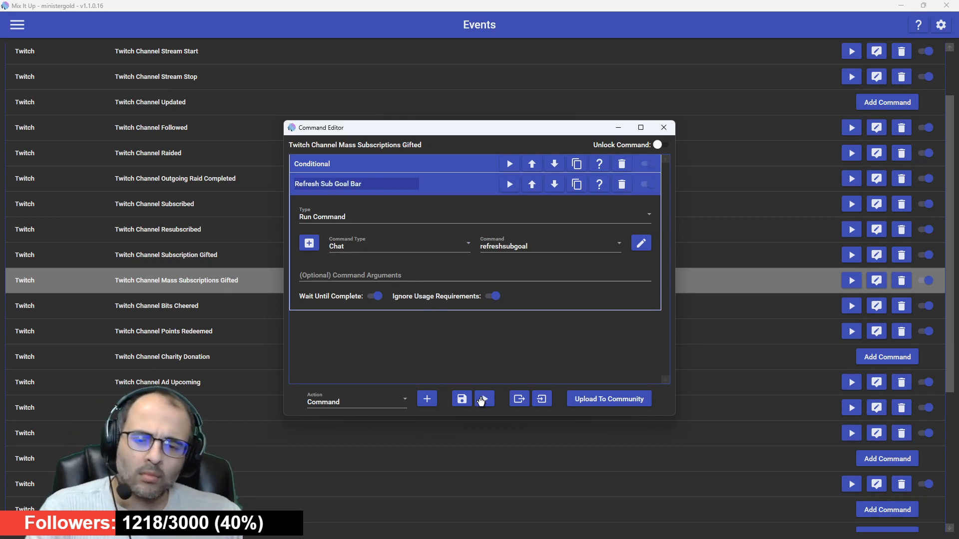
pyautogui.click(471, 399)
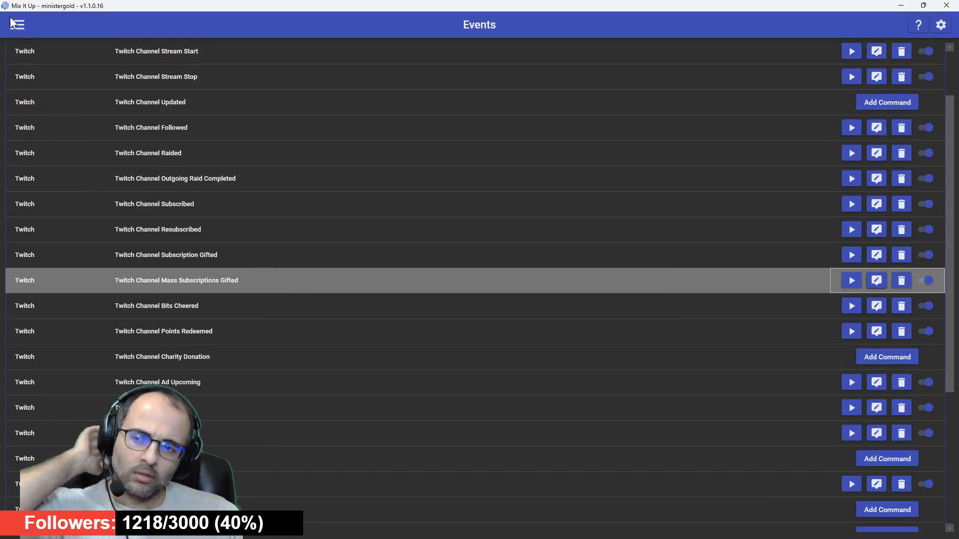
# - Filter the Commands page by "refresh" and open the refreshsubgoal command for editing
pyautogui.click(11, 20)
pyautogui.click(46, 111)
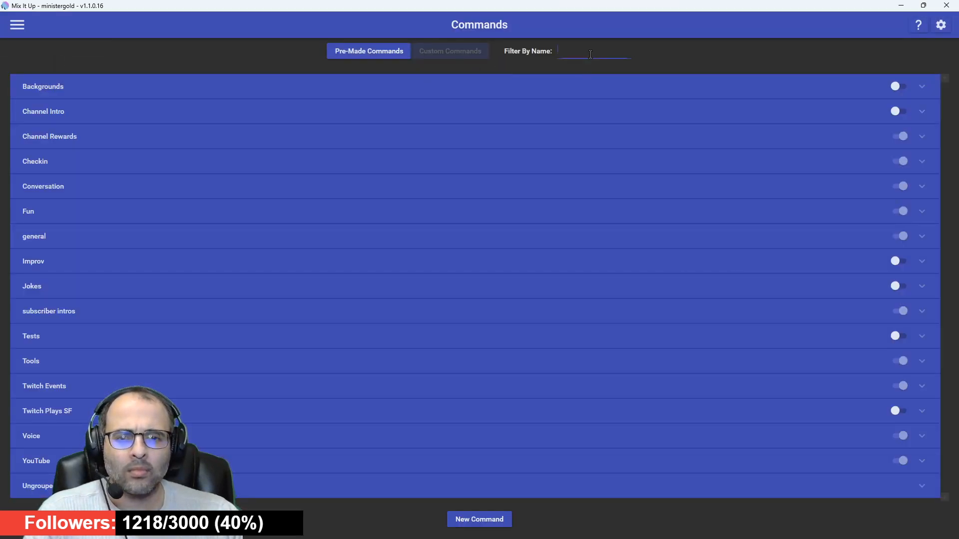
pyautogui.write('refresh')
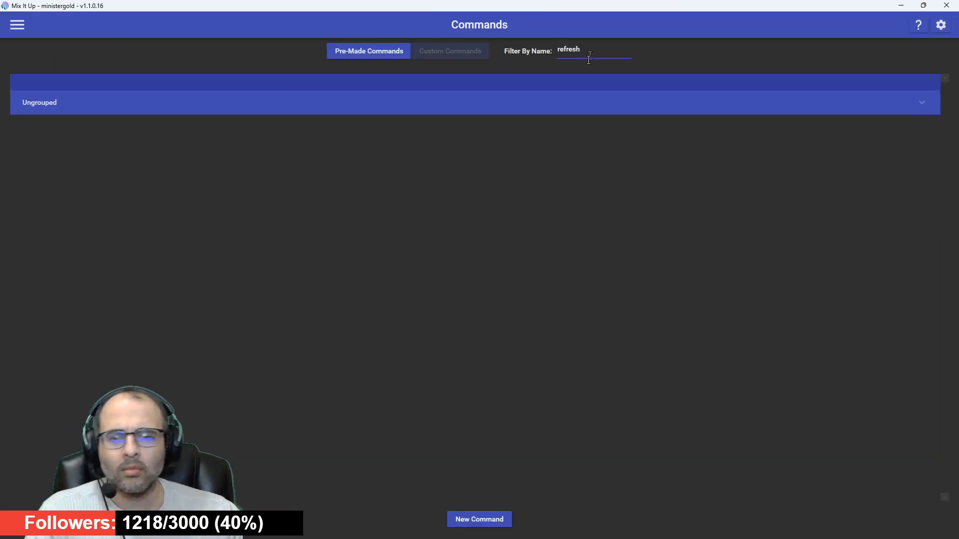
pyautogui.click(564, 111)
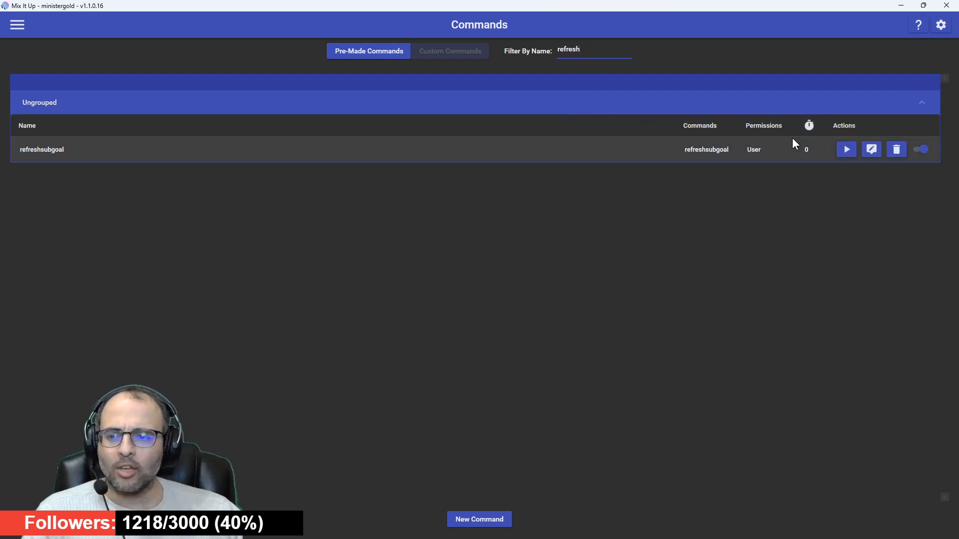
pyautogui.click(872, 150)
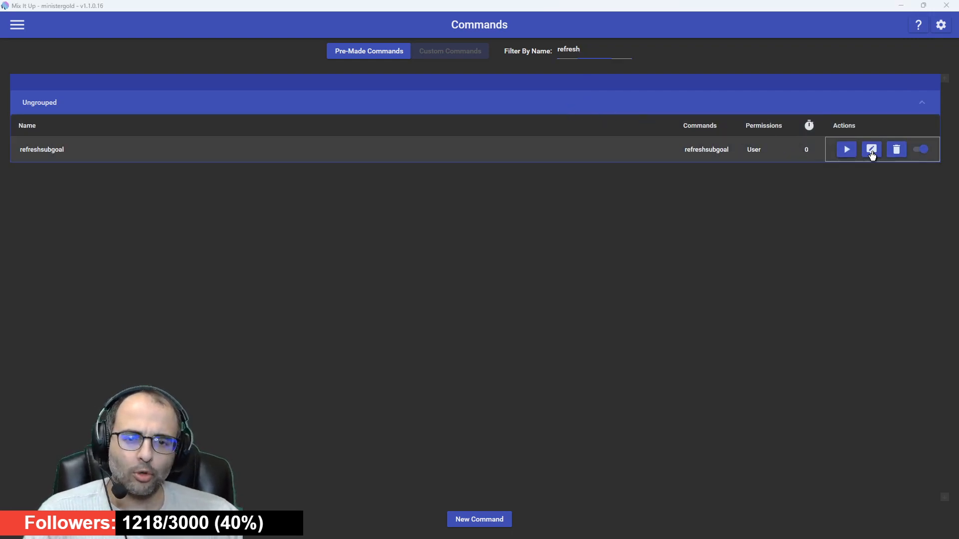
pyautogui.moveTo(487, 128); pyautogui.dragTo(623, 66)
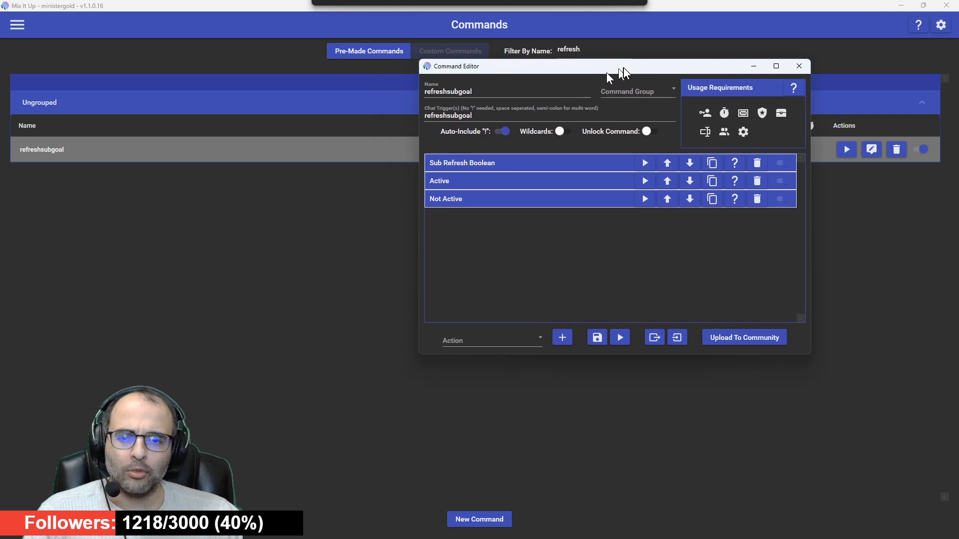
# - Review the Sub Refresh Boolean identifier and the Active conditional, including its Hide and Show Sub Goal Bar actions
pyautogui.click(531, 164)
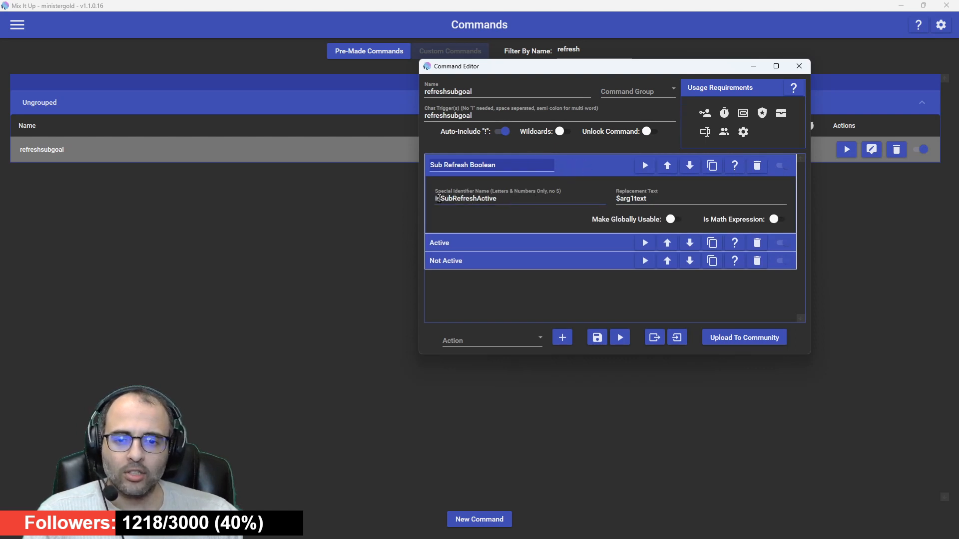
pyautogui.click(531, 242)
pyautogui.scroll(-4, 509, 213)
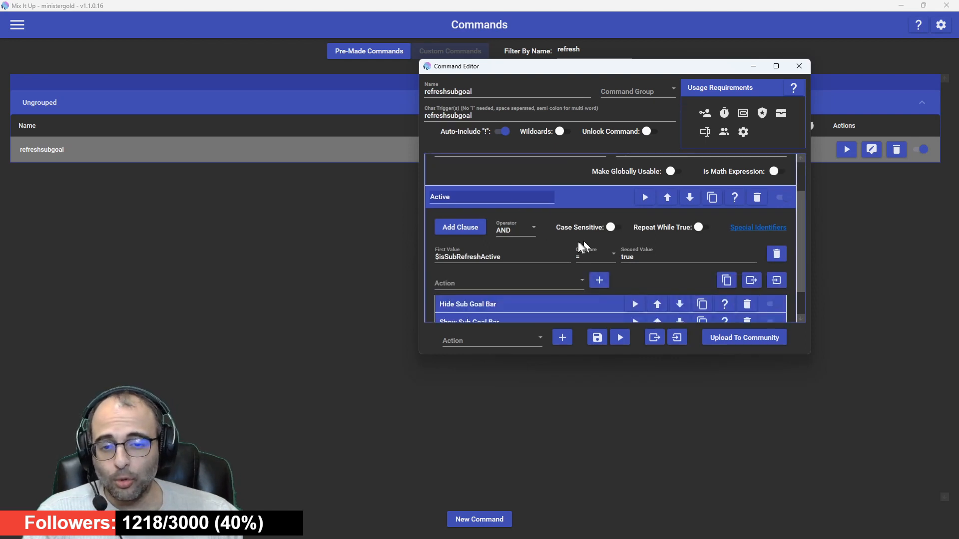
pyautogui.click(496, 266)
pyautogui.scroll(-3, 513, 257)
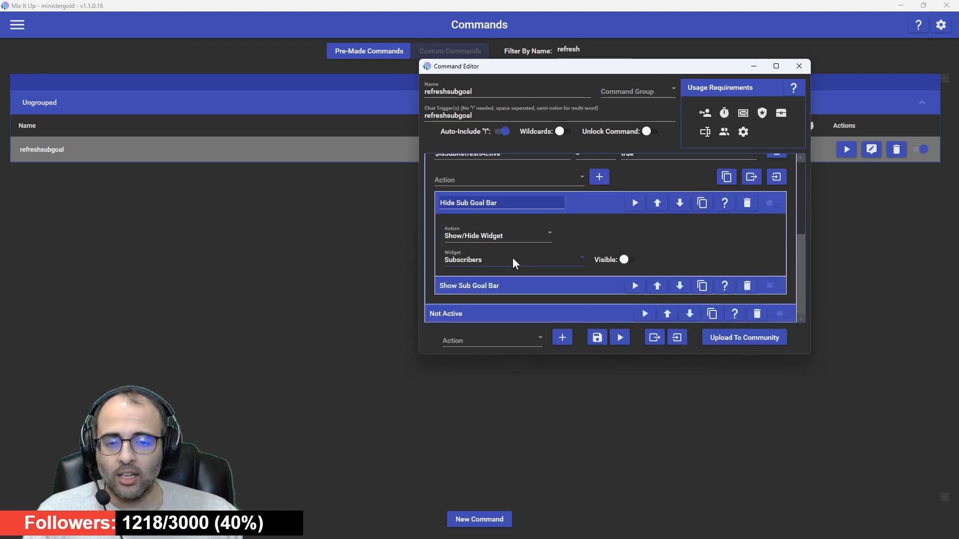
pyautogui.click(504, 284)
pyautogui.scroll(-2, 531, 253)
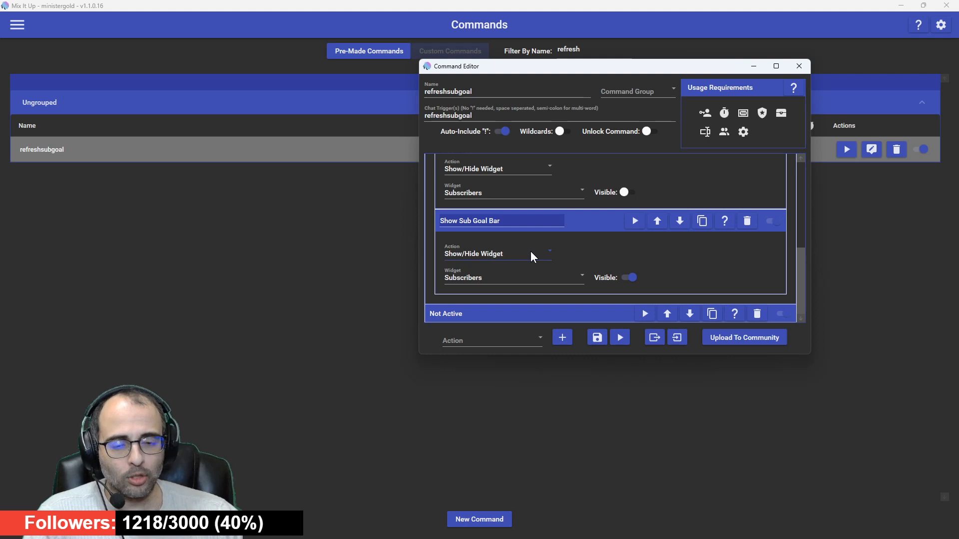
pyautogui.scroll(5, 596, 261)
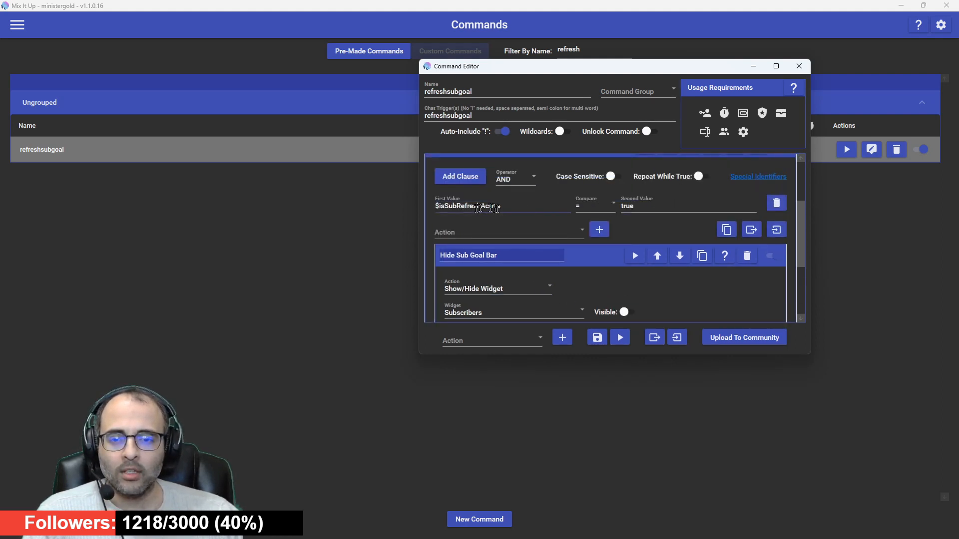
pyautogui.scroll(4, 500, 212)
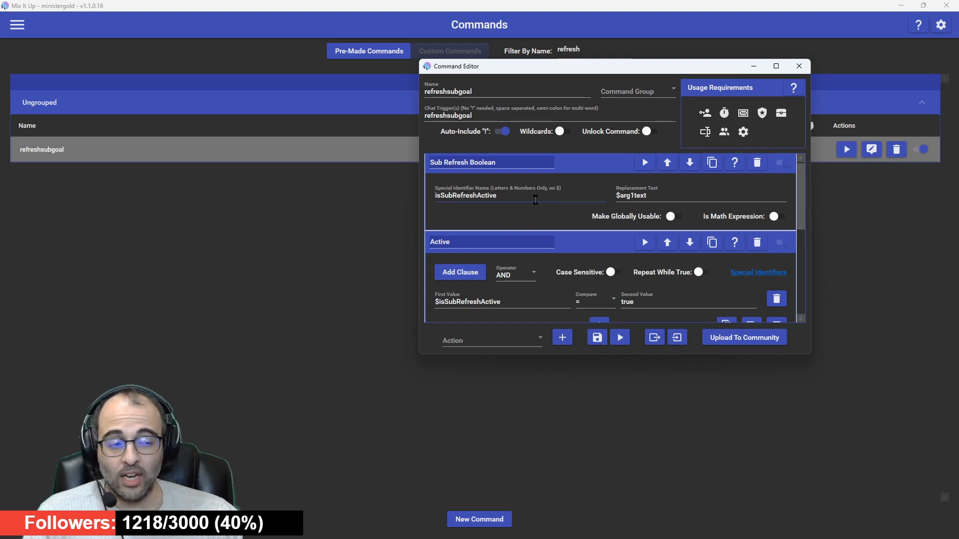
pyautogui.scroll(-10, 535, 200)
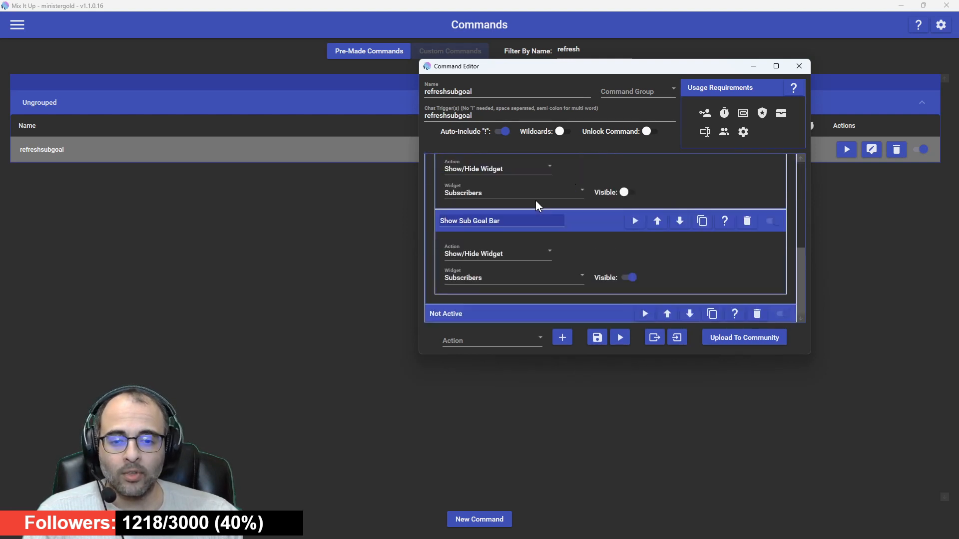
# - Change the Not Active conditional's clause so that $isSubRefreshActive is compared as <> true
pyautogui.scroll(-5, 509, 305)
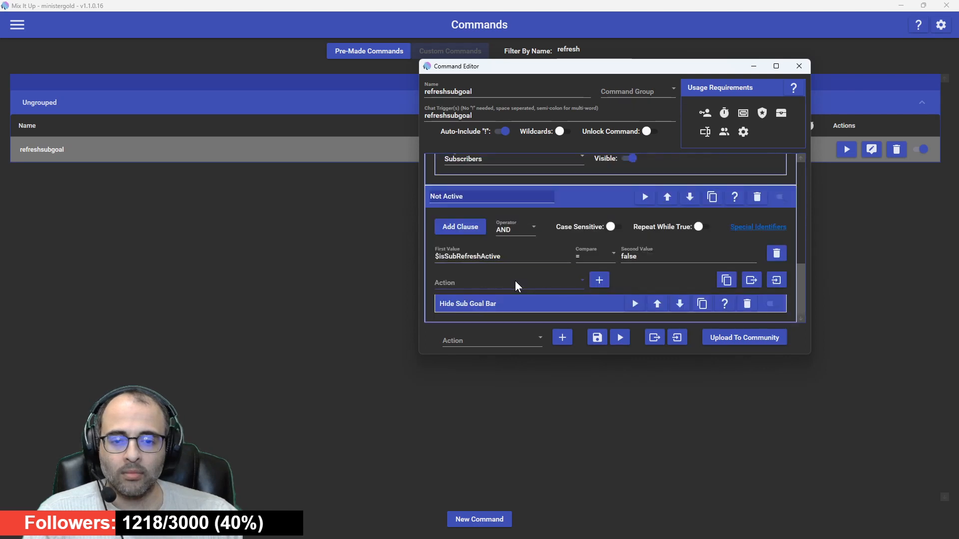
pyautogui.click(586, 252)
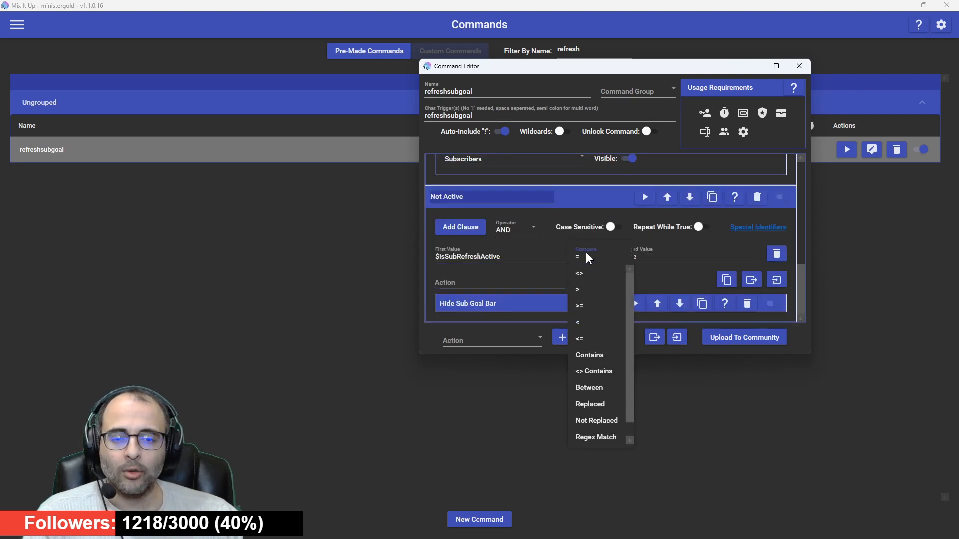
pyautogui.click(588, 271)
pyautogui.click(652, 258)
pyautogui.write('tru')
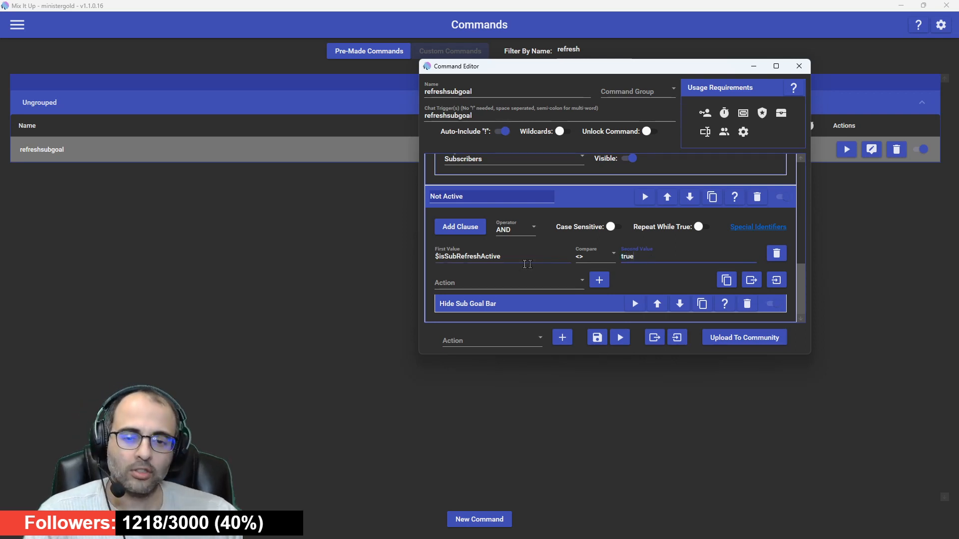
# - Inspect the Hide Sub Goal Bar action under Not Active and the replacement text of Sub Refresh Boolean
pyautogui.click(507, 304)
pyautogui.scroll(-3, 508, 305)
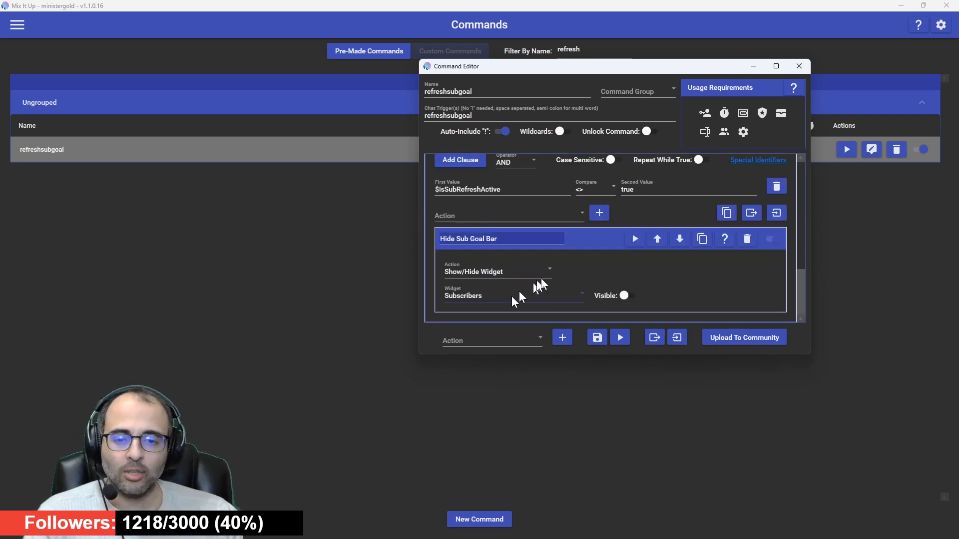
pyautogui.scroll(8, 573, 247)
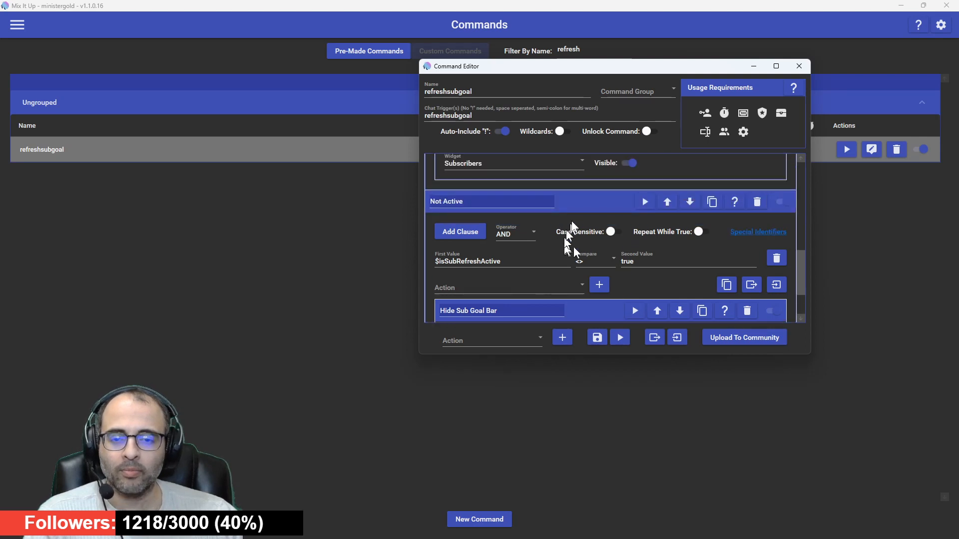
pyautogui.scroll(5, 575, 244)
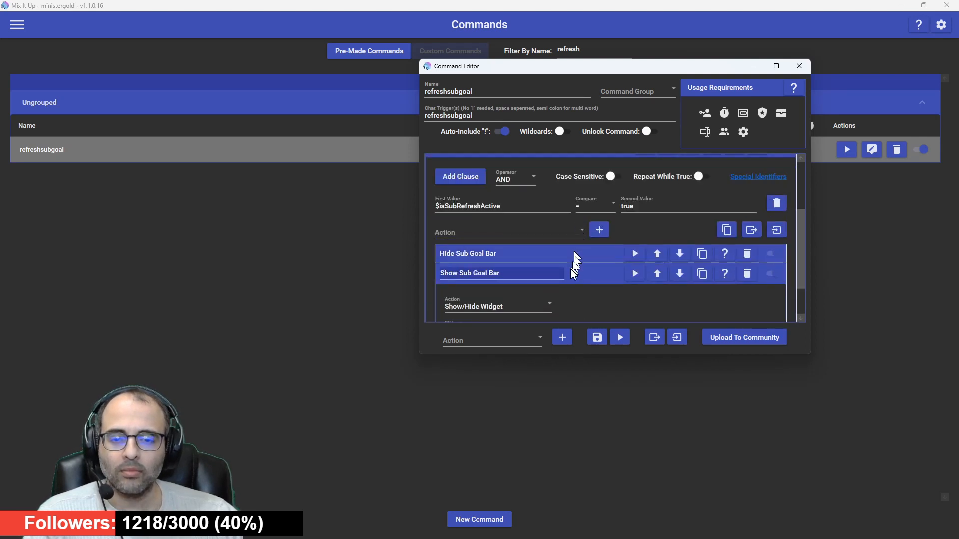
pyautogui.moveTo(628, 200); pyautogui.dragTo(652, 196)
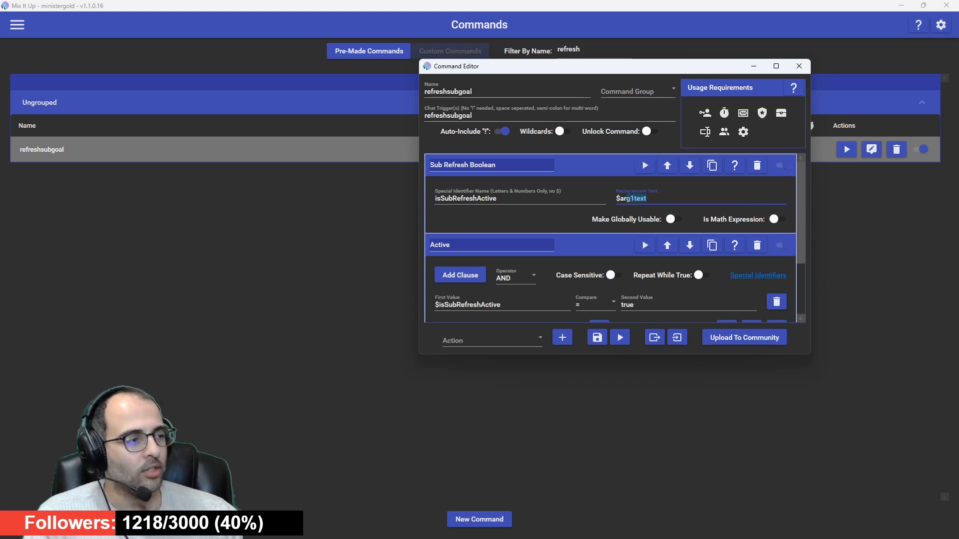
# - Send "!refreshsubgoal true" in the Twitch stream chat window and save the refreshsubgoal command
pyautogui.moveTo(958, 75); pyautogui.dragTo(252, 142)
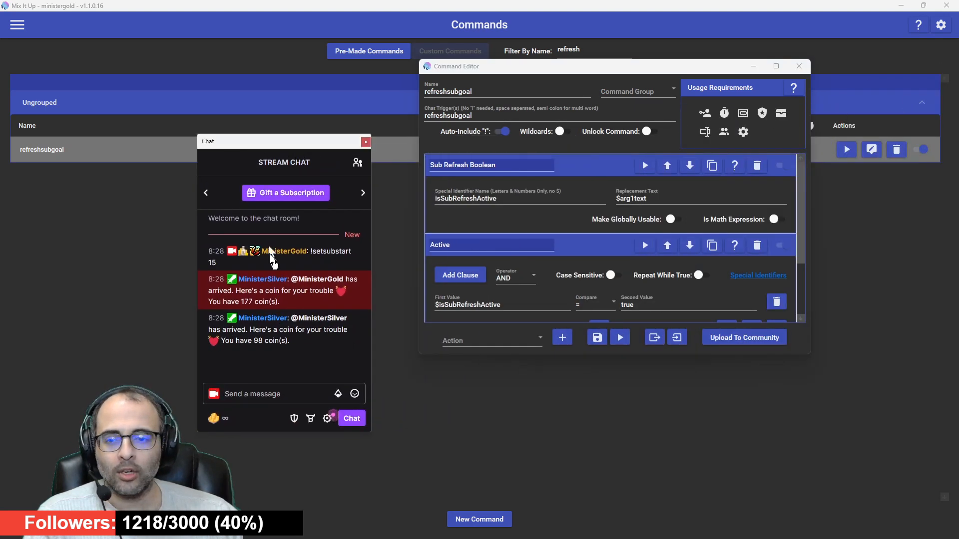
pyautogui.click(249, 386)
pyautogui.write('!')
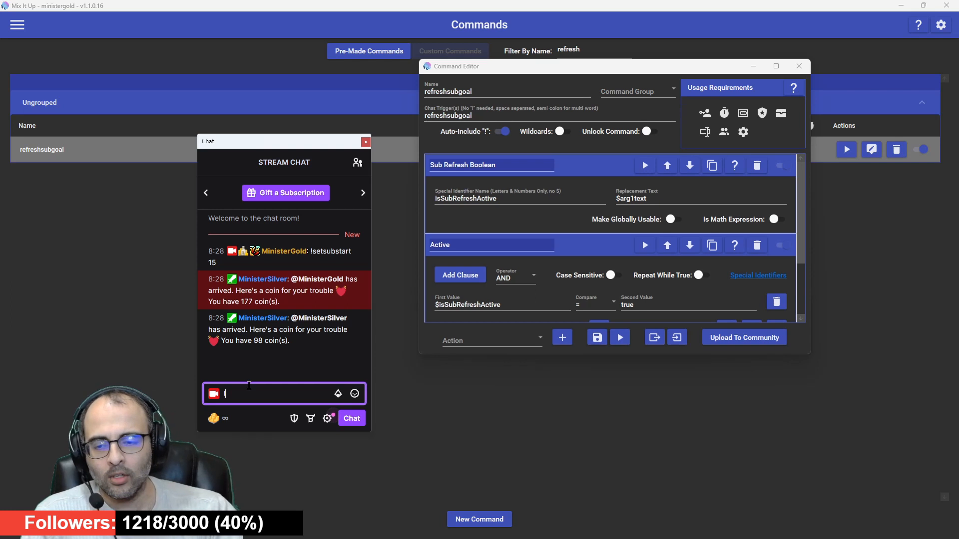
pyautogui.write('refreshsubgoal true')
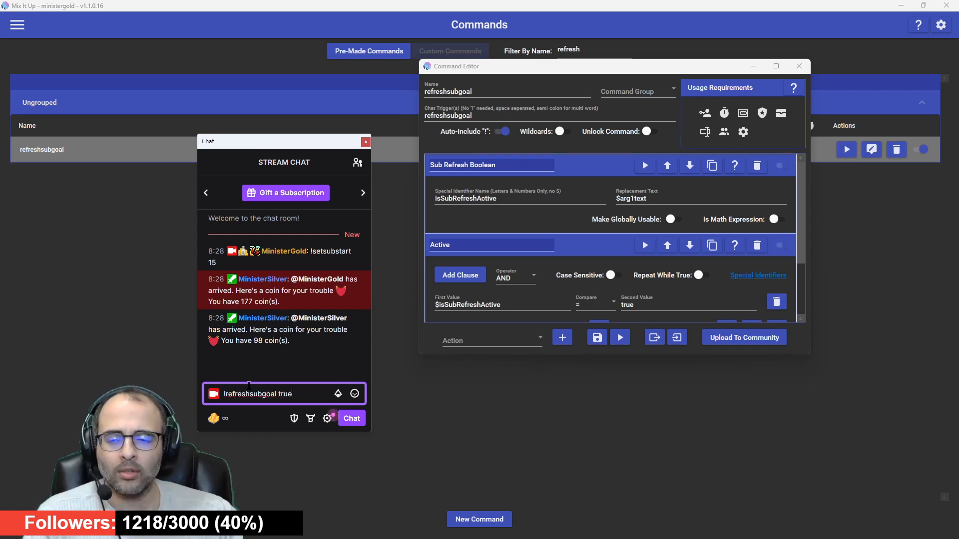
pyautogui.press('Return')
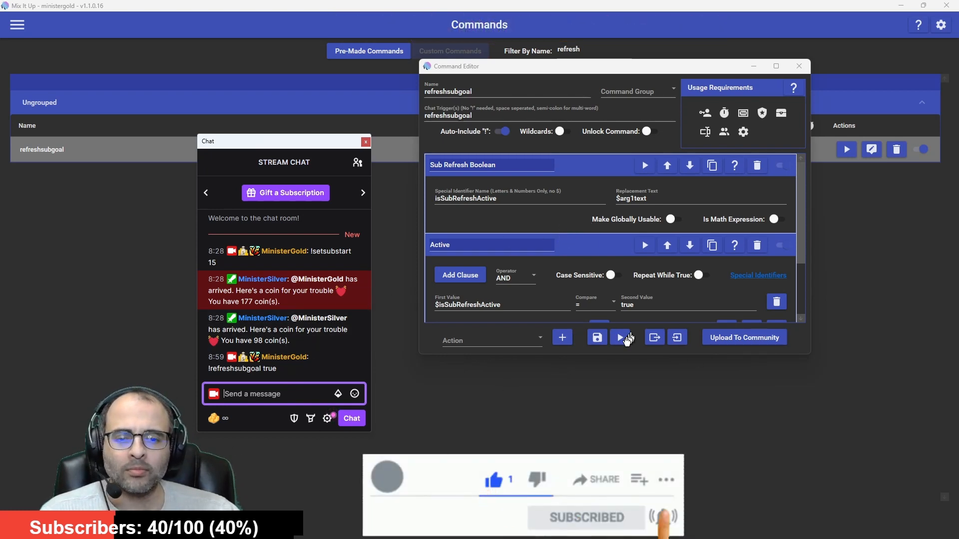
pyautogui.click(596, 339)
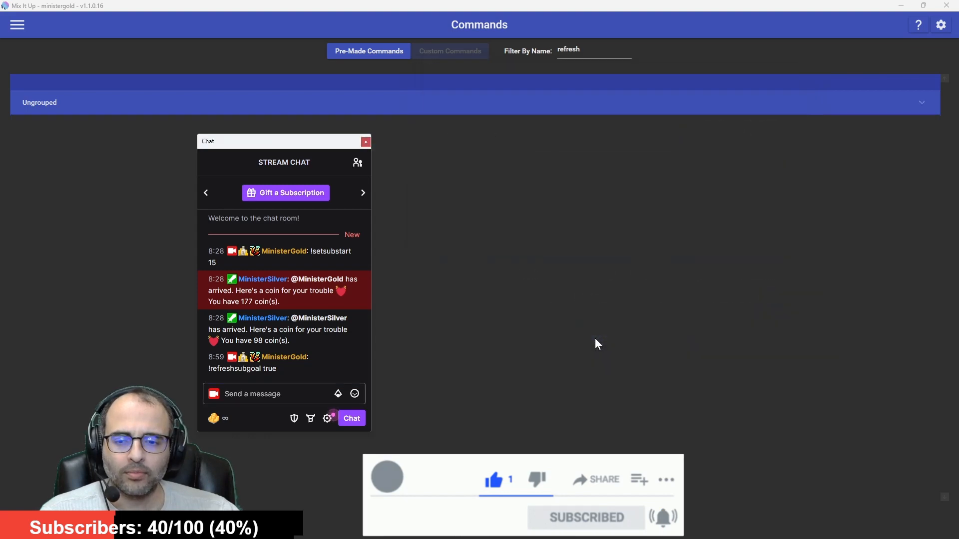